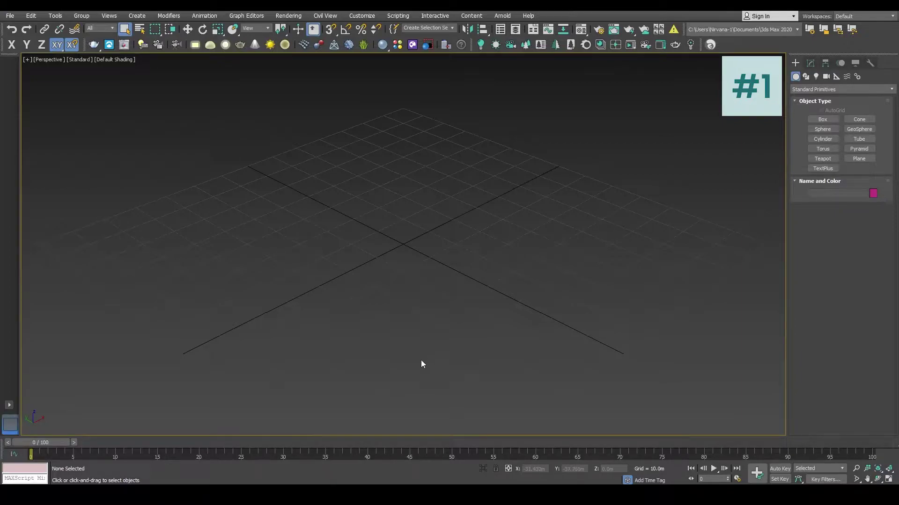
# Open Units Setup and cycle Metric display units through Millimeters, Centimeters and Meters, ending on Millimeters
pyautogui.click(362, 17)
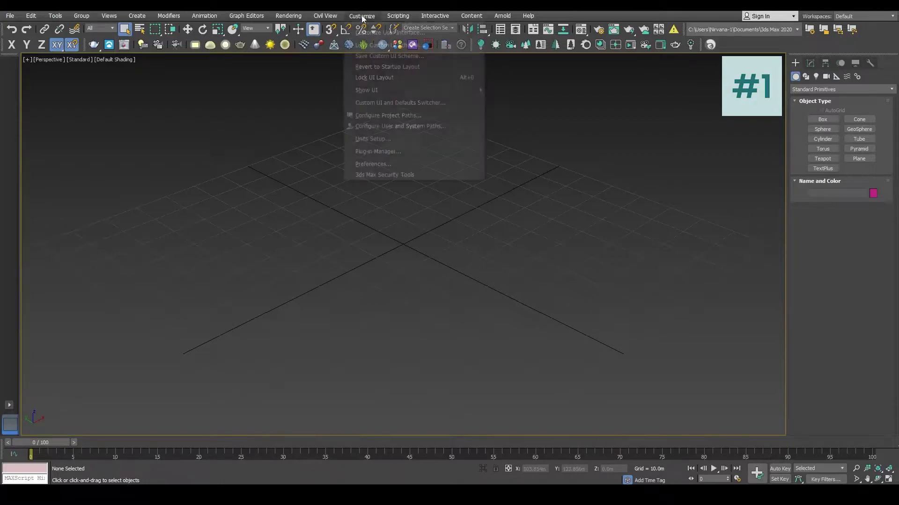
pyautogui.click(386, 138)
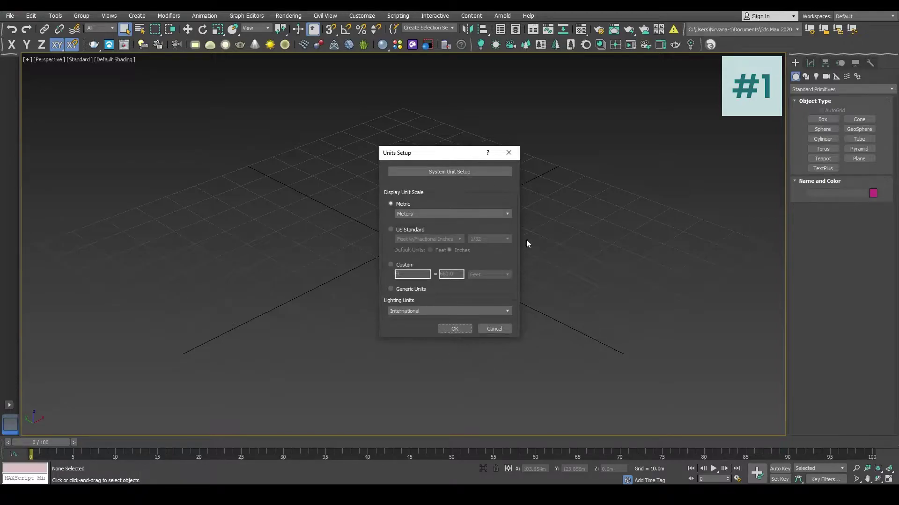
pyautogui.click(441, 214)
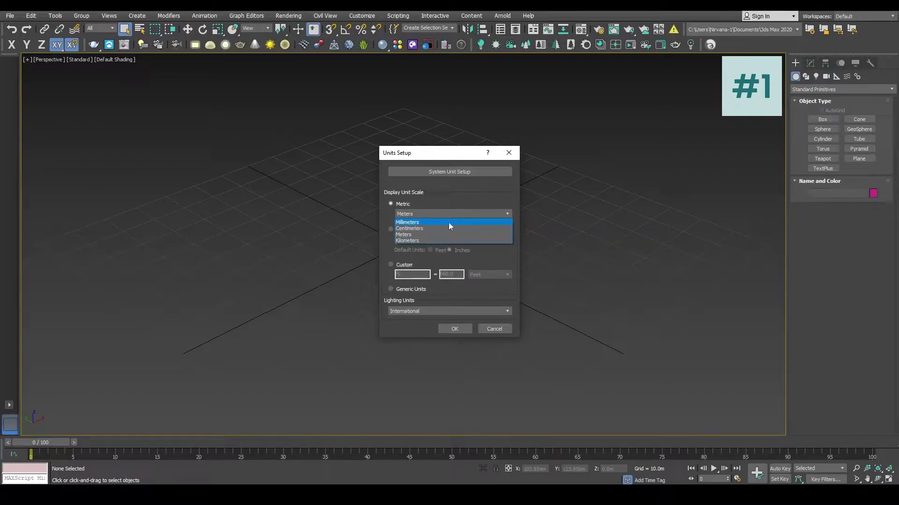
pyautogui.click(428, 223)
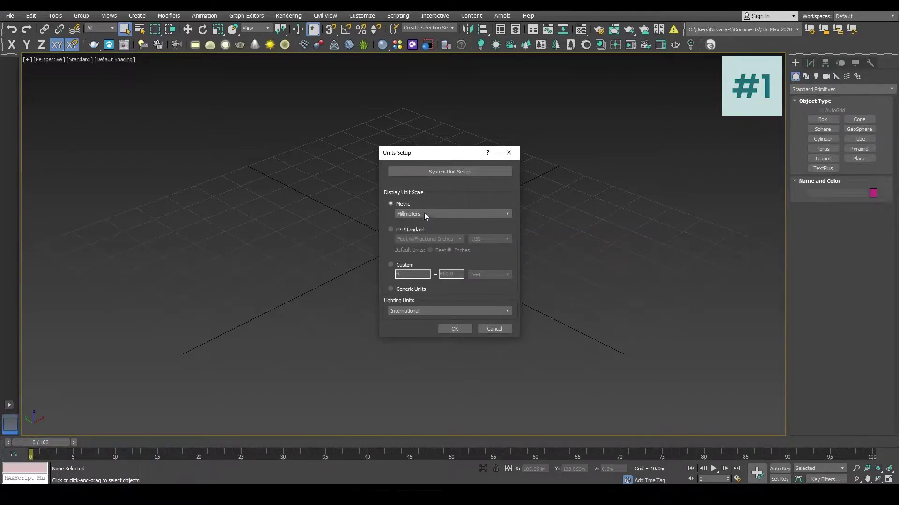
pyautogui.click(424, 213)
pyautogui.click(417, 228)
pyautogui.click(418, 213)
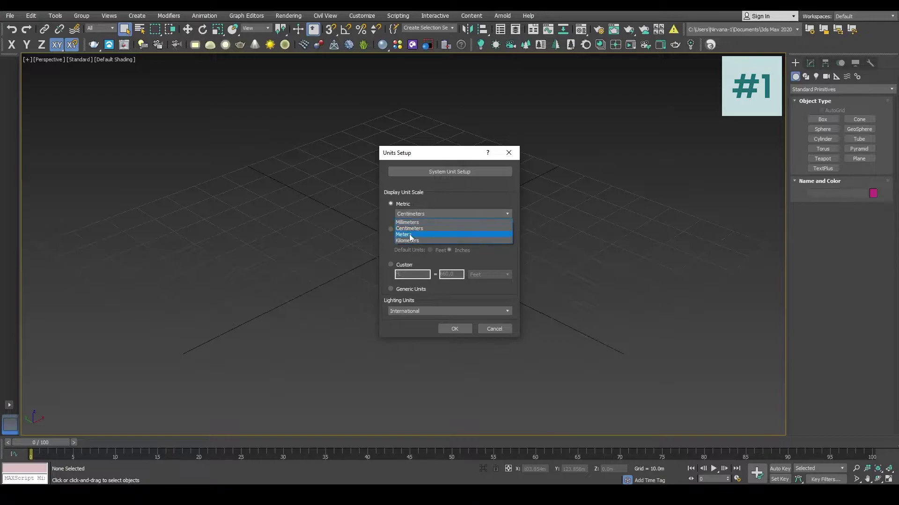
pyautogui.click(409, 234)
pyautogui.click(418, 214)
pyautogui.click(418, 224)
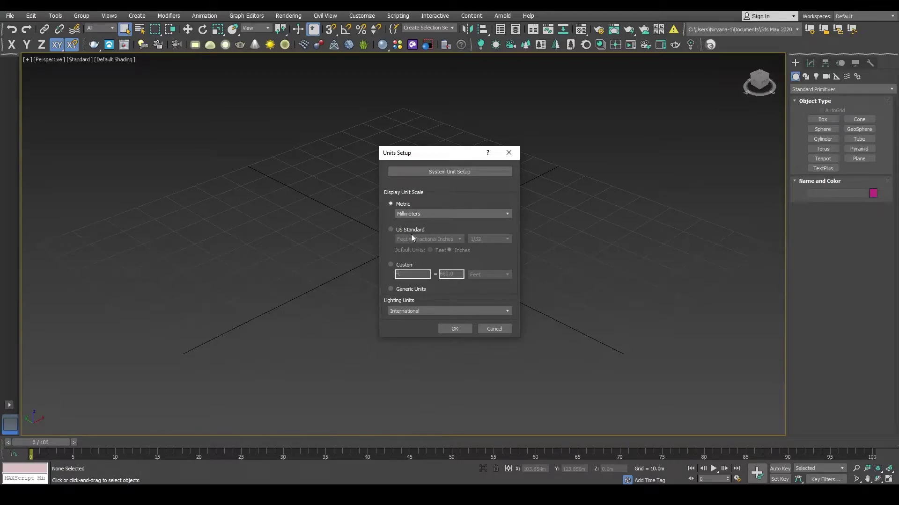
# Set the Metric display unit to Meters
pyautogui.click(432, 213)
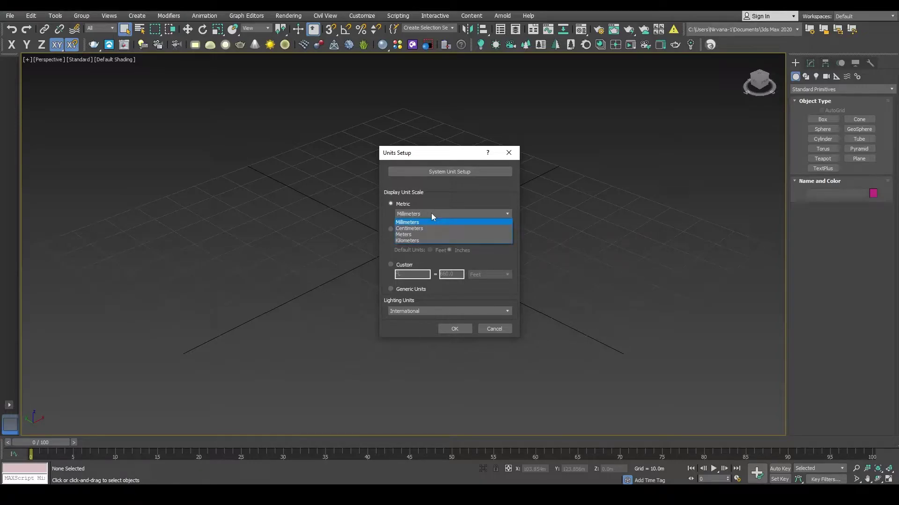
pyautogui.click(402, 235)
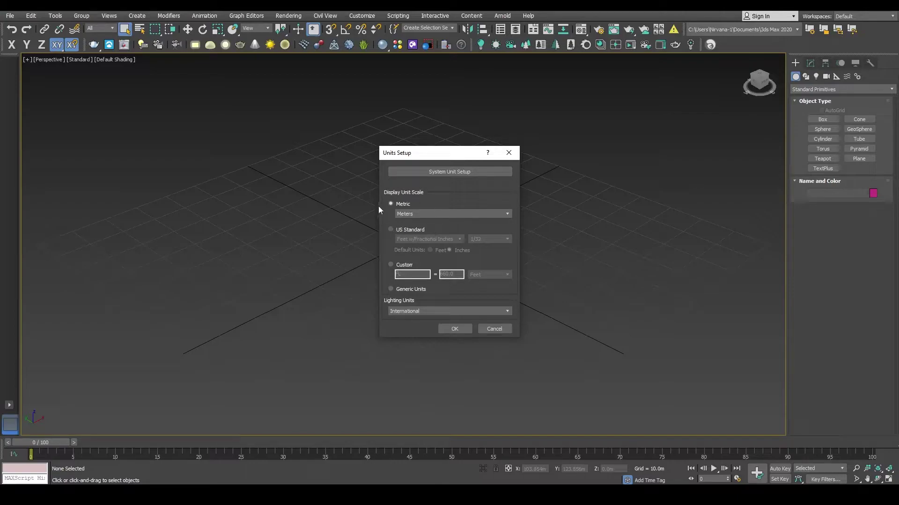
pyautogui.click(421, 215)
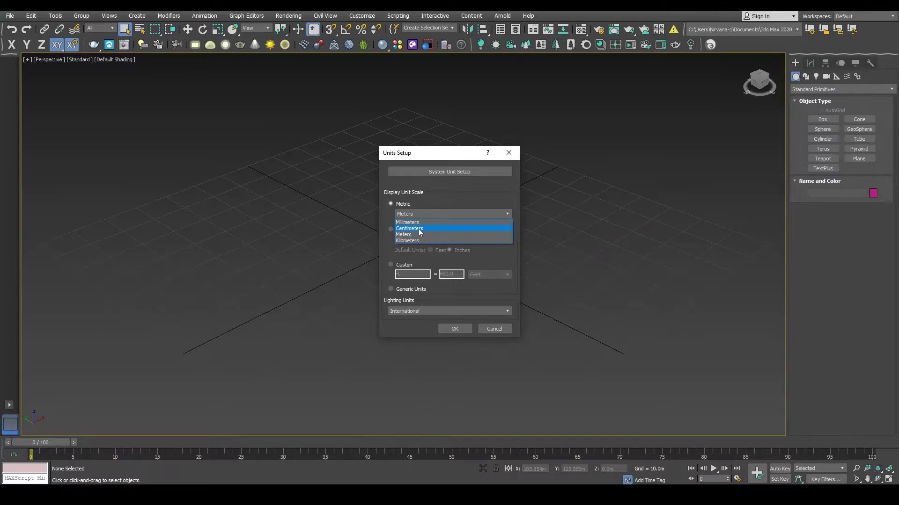
pyautogui.click(422, 234)
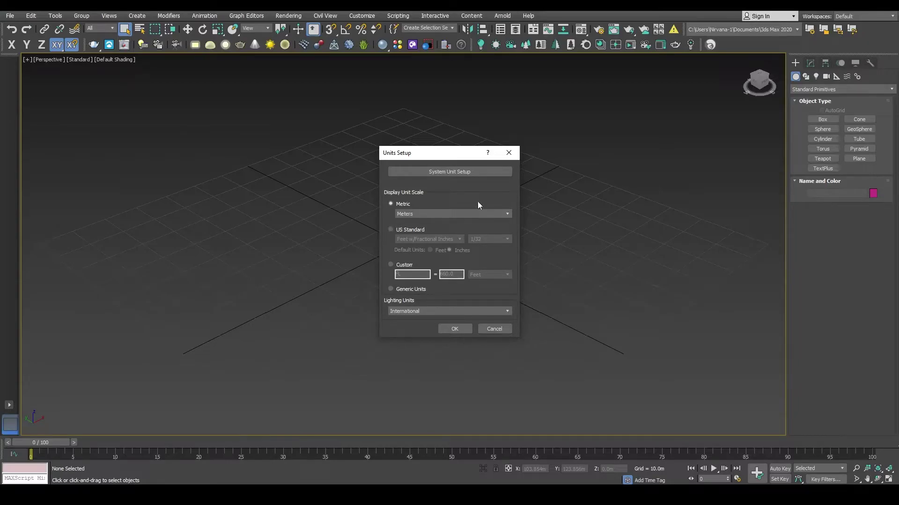
# Confirm the system unit scale as 1 Unit = 1.0 Meters
pyautogui.click(470, 172)
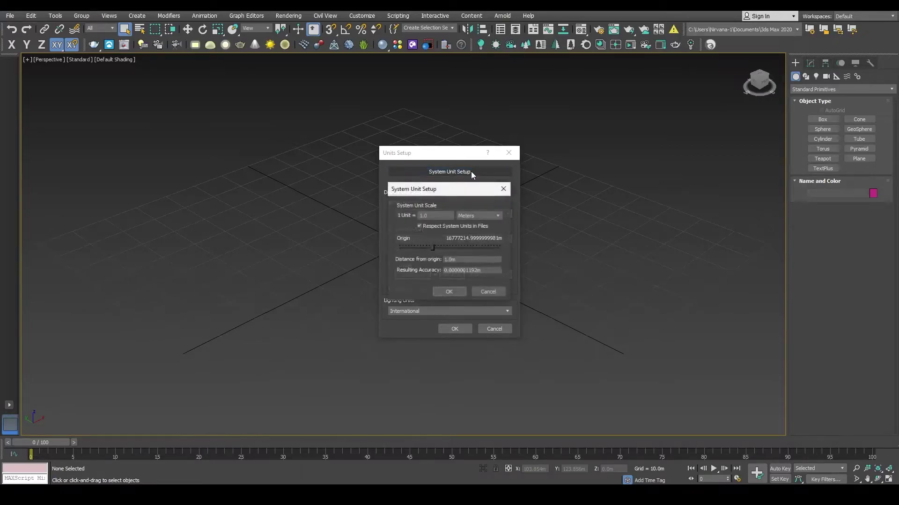
pyautogui.click(488, 216)
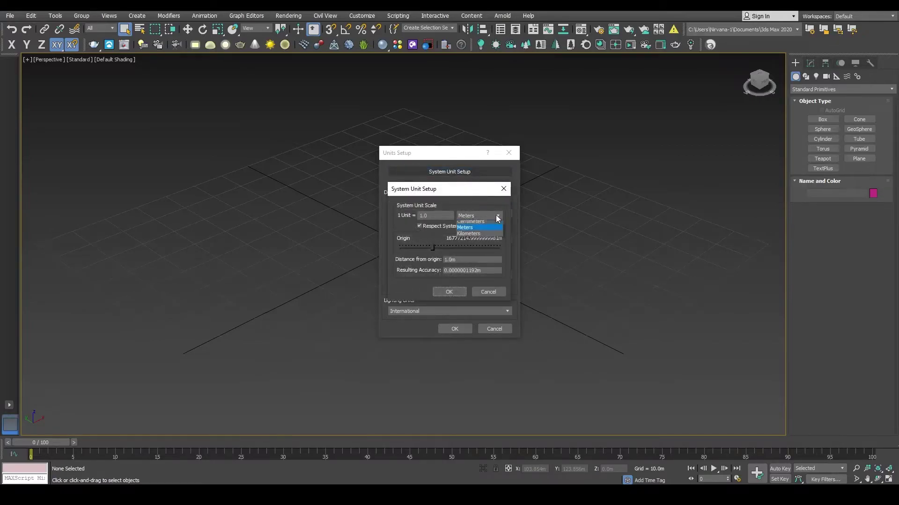
pyautogui.click(479, 255)
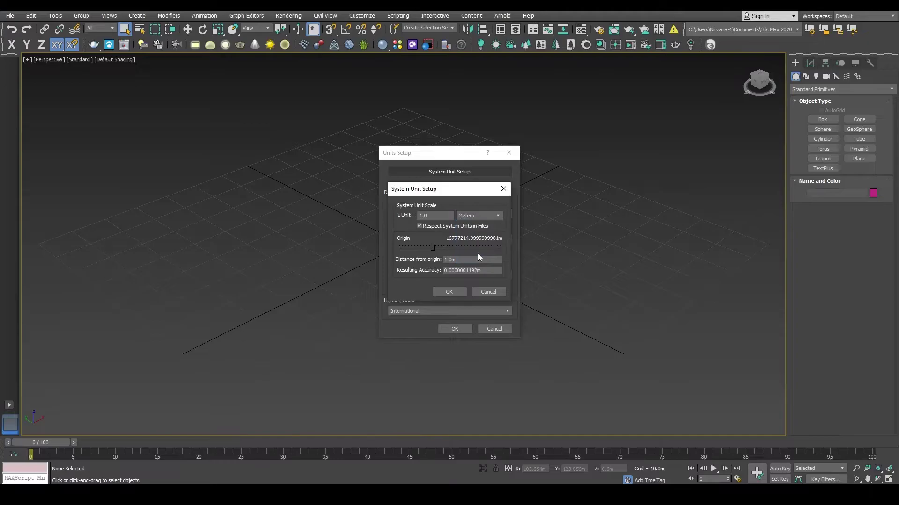
pyautogui.click(450, 292)
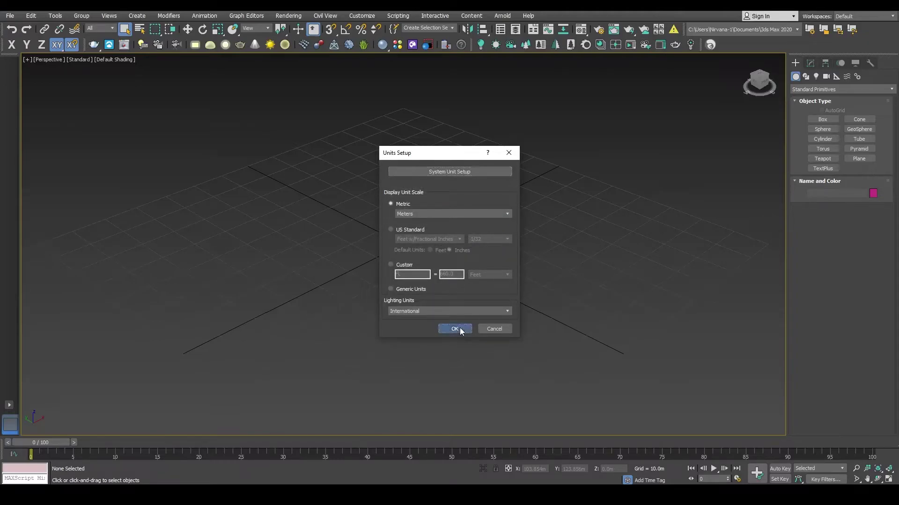
# Confirm Units Setup, then assign V-Ray 5, update 1.3 as the Production renderer in Render Setup
pyautogui.click(460, 328)
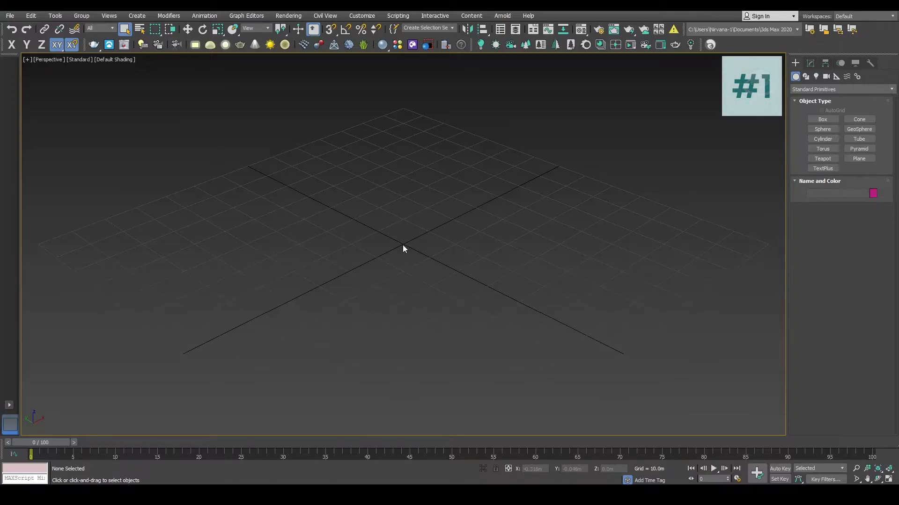
pyautogui.click(600, 30)
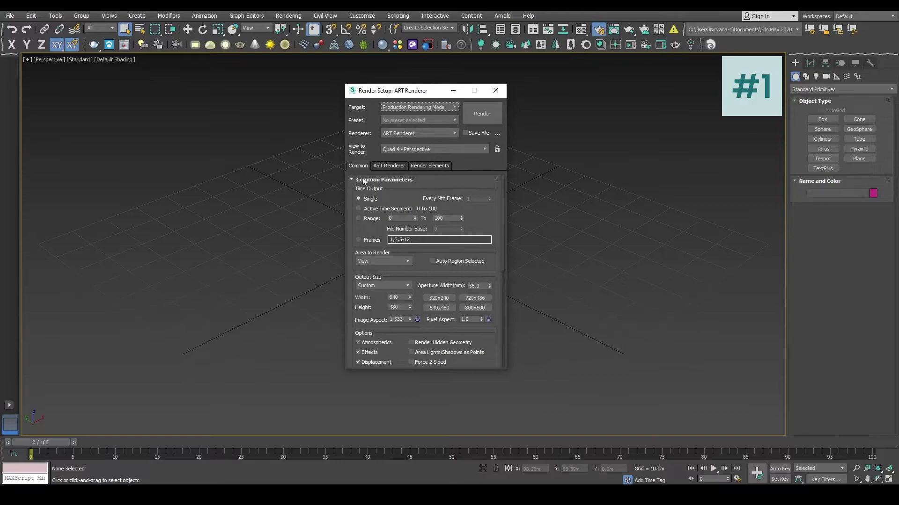
pyautogui.click(396, 180)
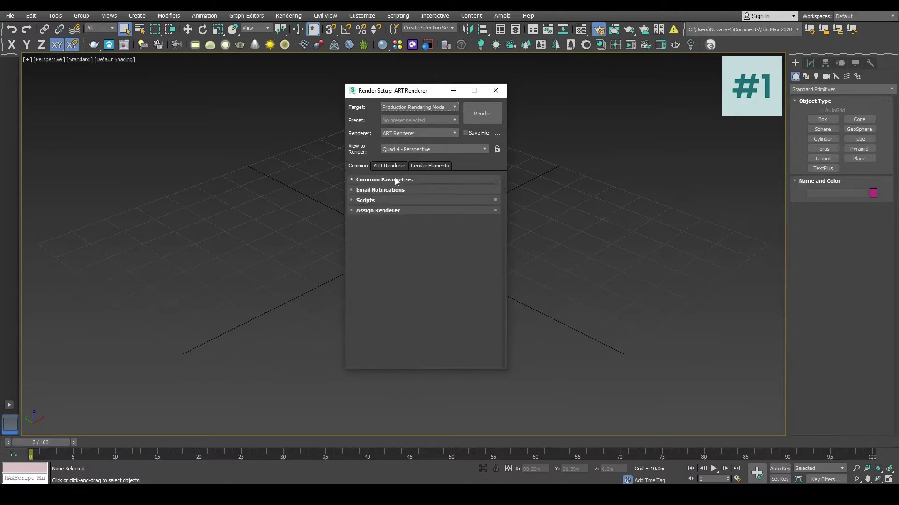
pyautogui.click(398, 212)
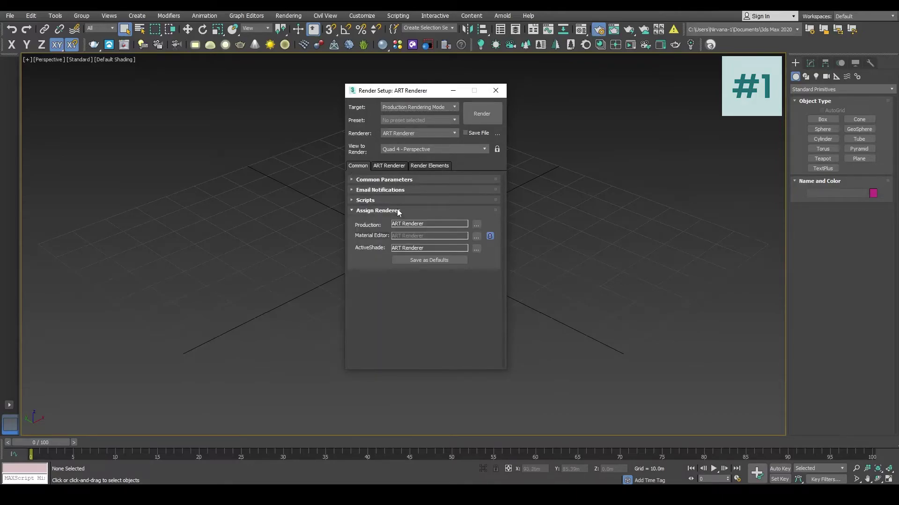
pyautogui.click(476, 225)
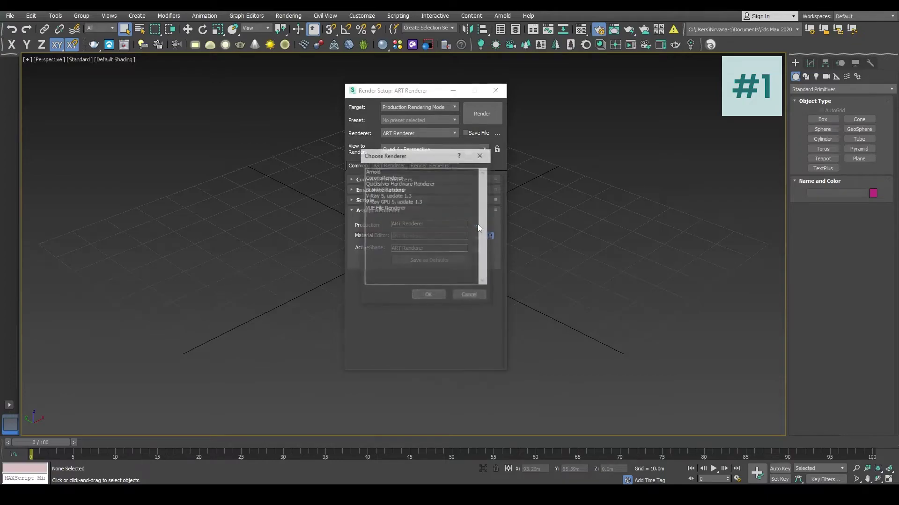
pyautogui.click(386, 196)
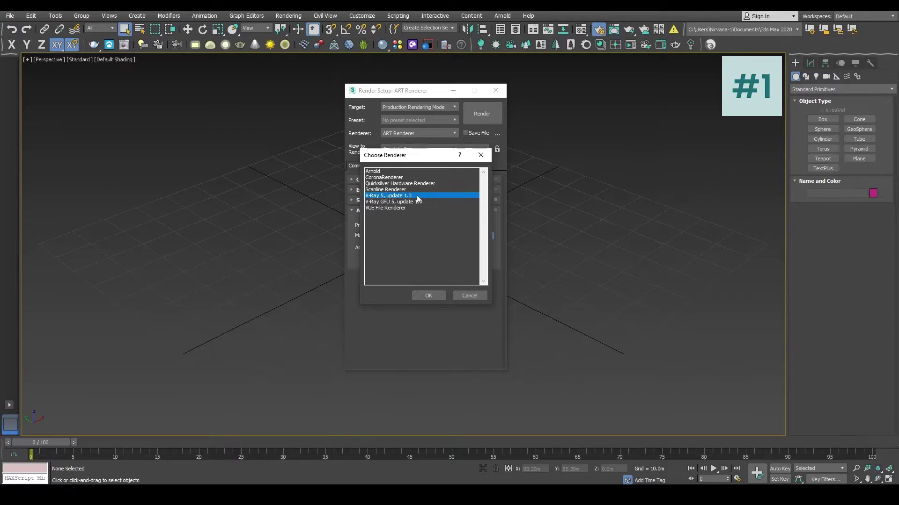
pyautogui.click(428, 295)
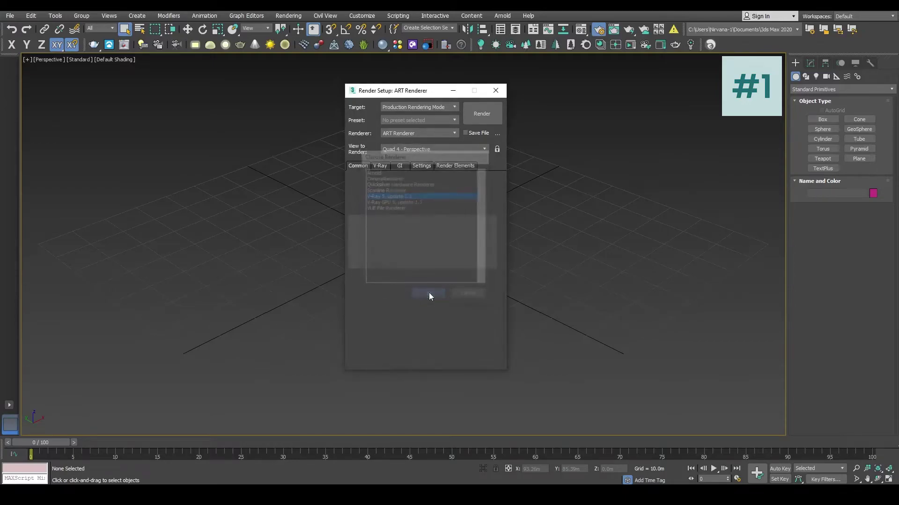
pyautogui.click(495, 91)
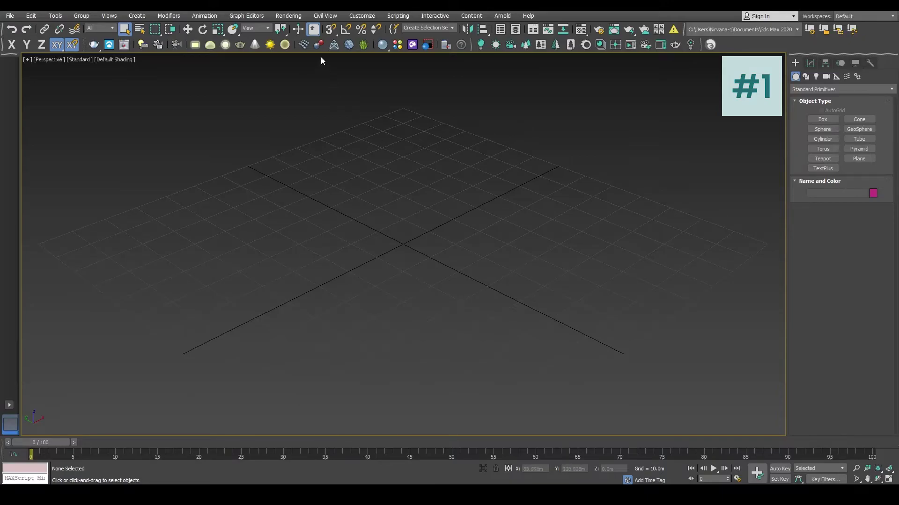
# Set Exposure Control to <no exposure control> in Environment and Effects, then close the window
pyautogui.click(288, 16)
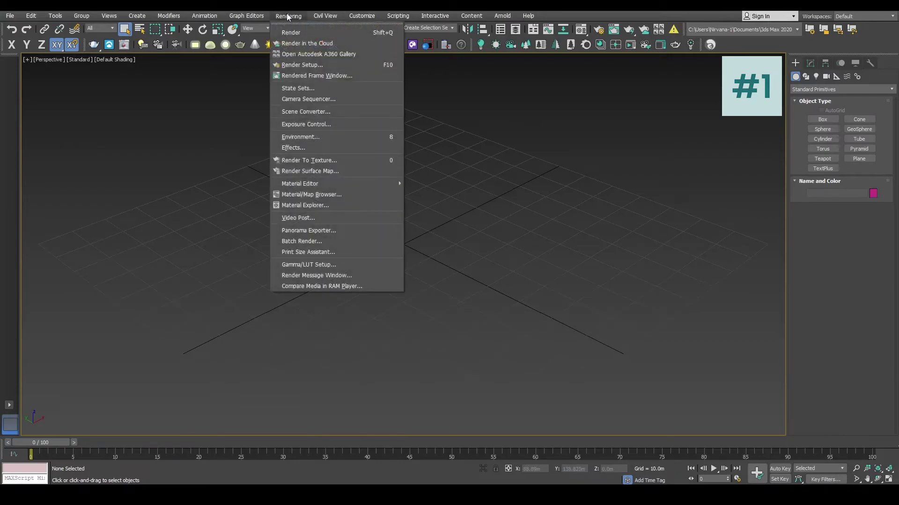
pyautogui.click(294, 138)
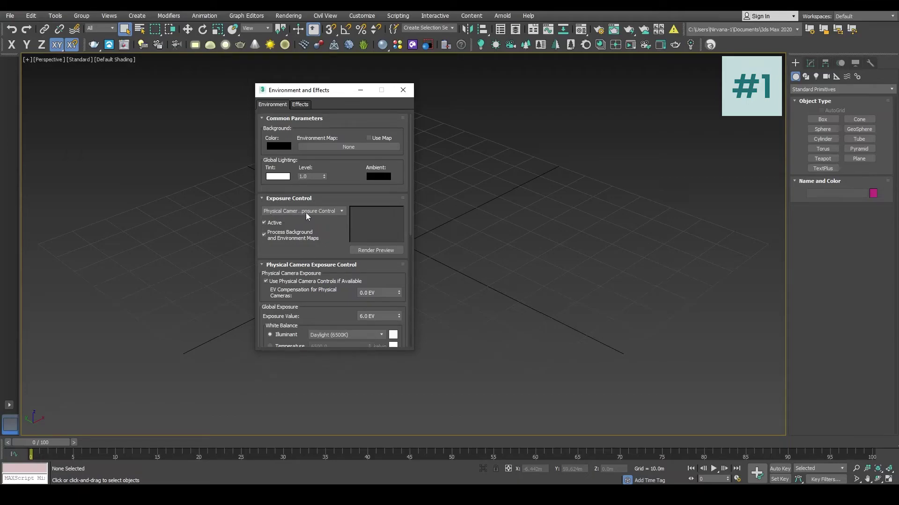
pyautogui.click(344, 213)
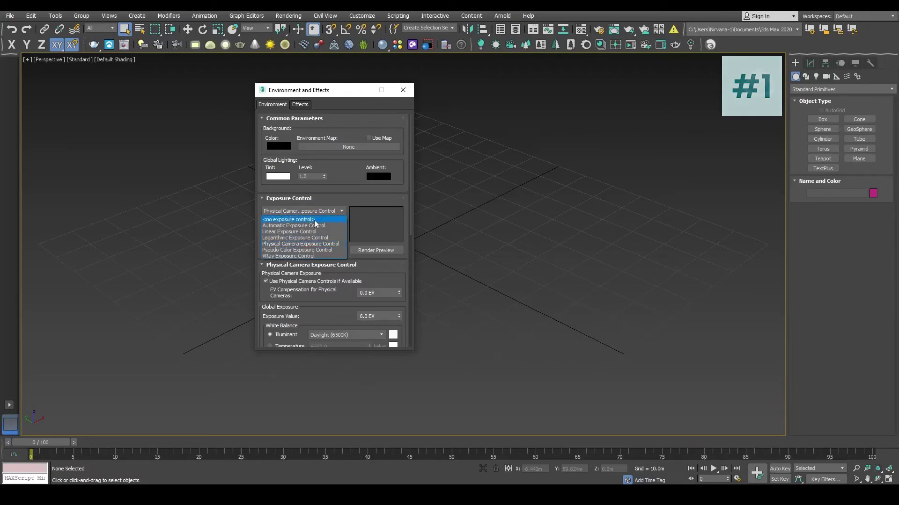
pyautogui.click(314, 220)
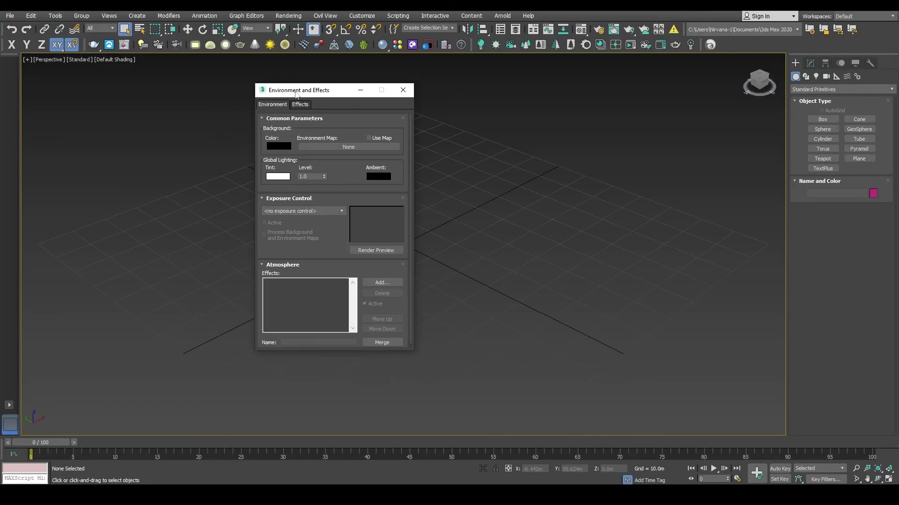
pyautogui.click(403, 89)
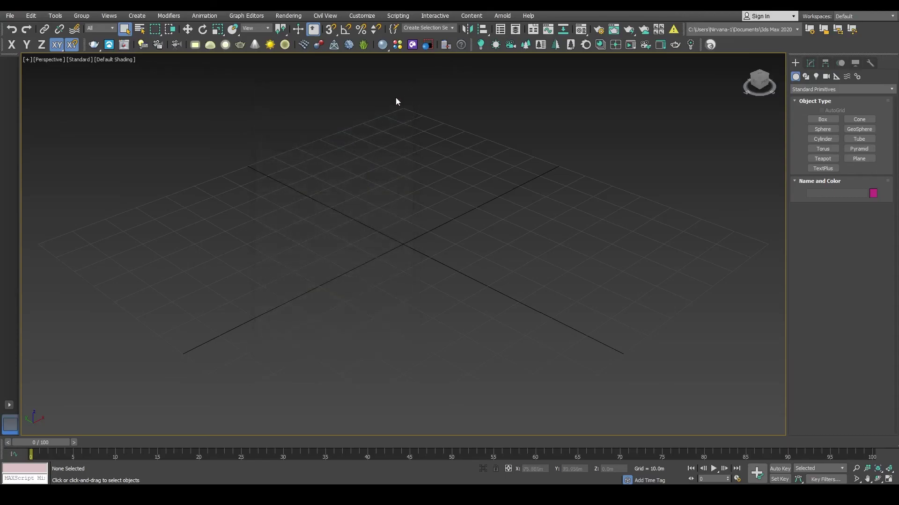